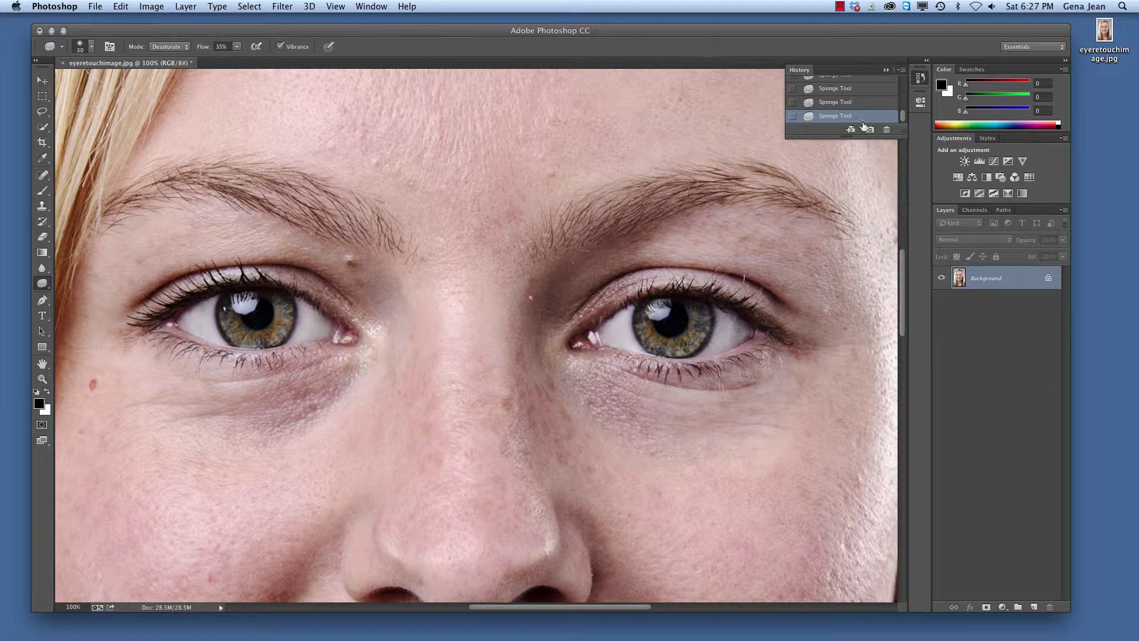
left_click_drag(903, 117, 903, 119)
mouse_move(903, 117)
left_mouse_down()
mouse_move(903, 84)
mouse_move(903, 118)
left_mouse_up()
left_click(897, 86)
left_click(881, 118)
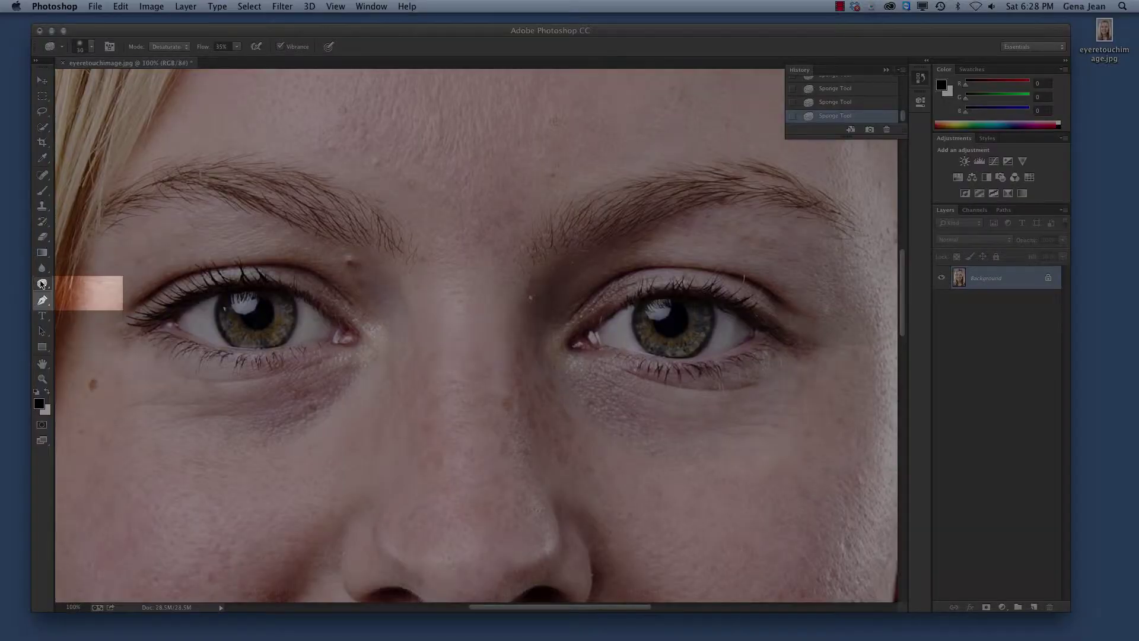
Brighten the catchlights in both eyes using the Dodge tool with range Midtones, 50% exposure and a 25 px brush.
right_click(42, 285)
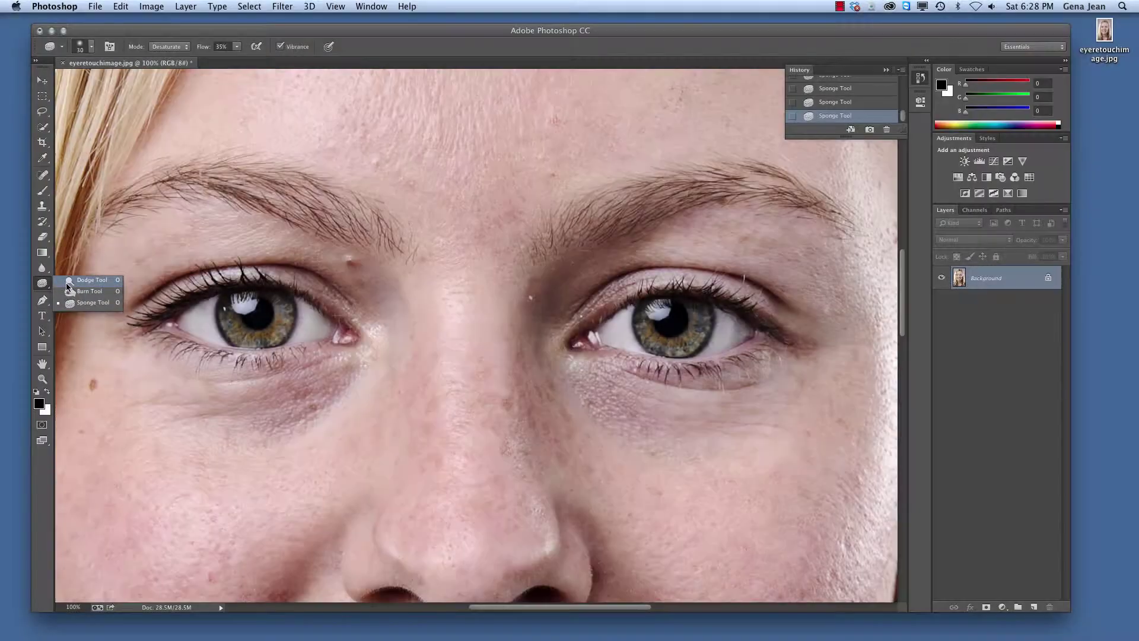
left_click(68, 282)
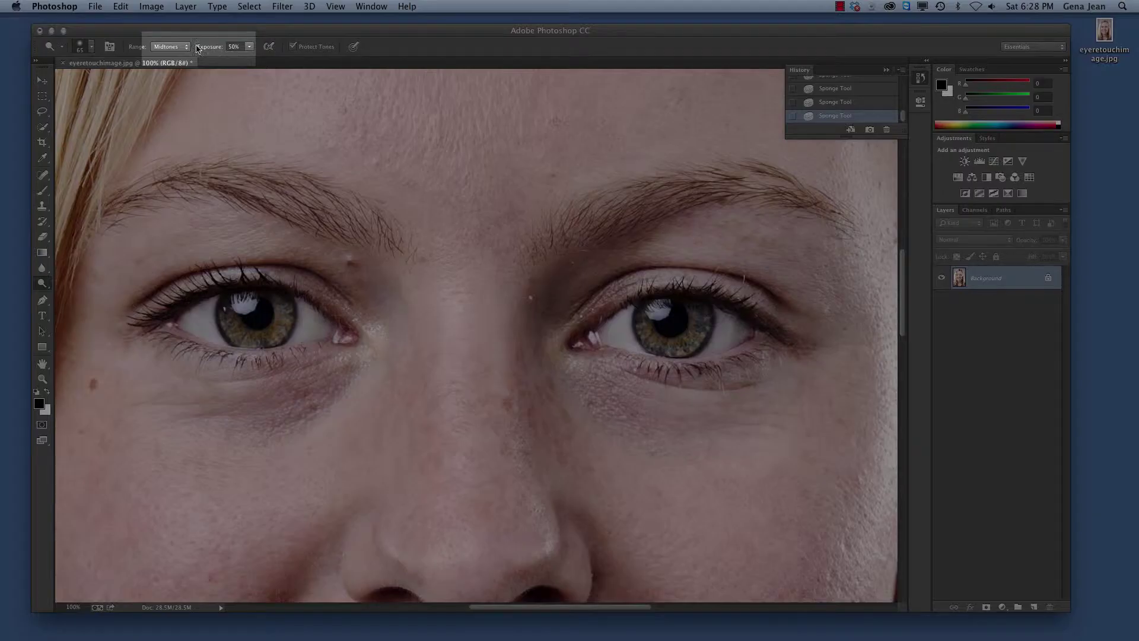
left_click(181, 46)
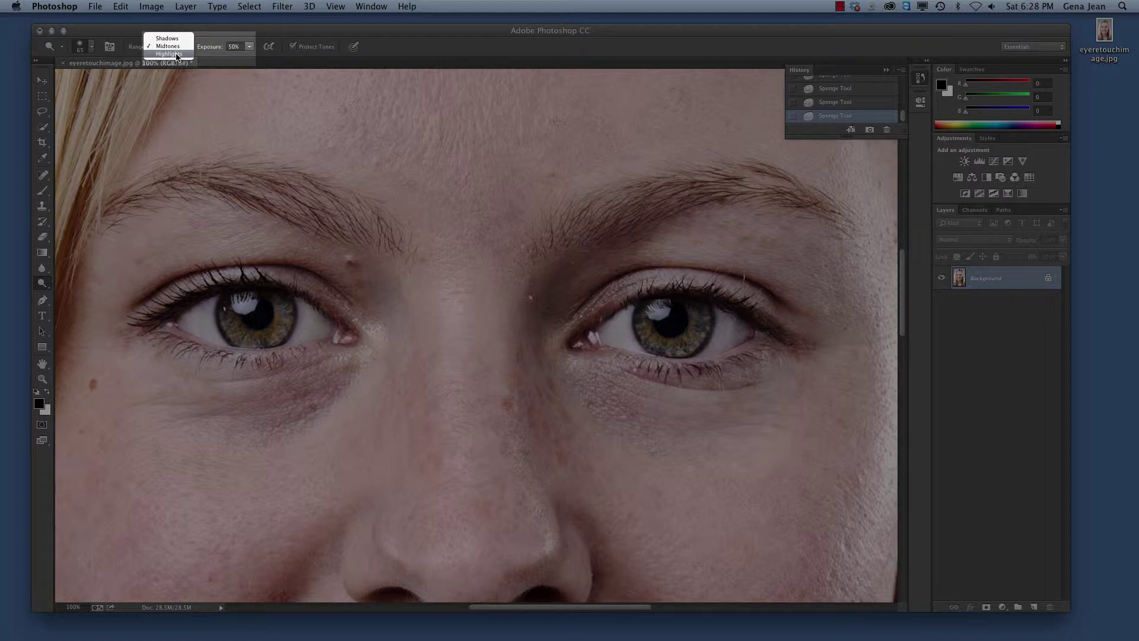
left_click(175, 48)
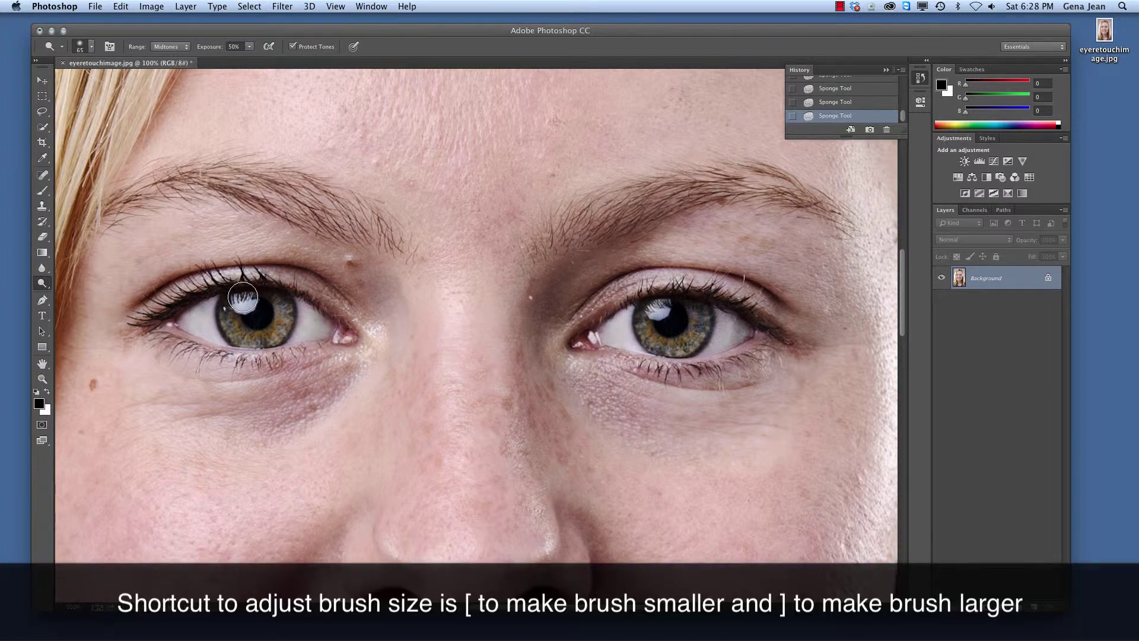
key("bracketleft")
key("bracketleft")
key("bracketleft")
key("bracketleft")
key("bracketright")
key("bracketright")
key("bracketright")
key("bracketleft")
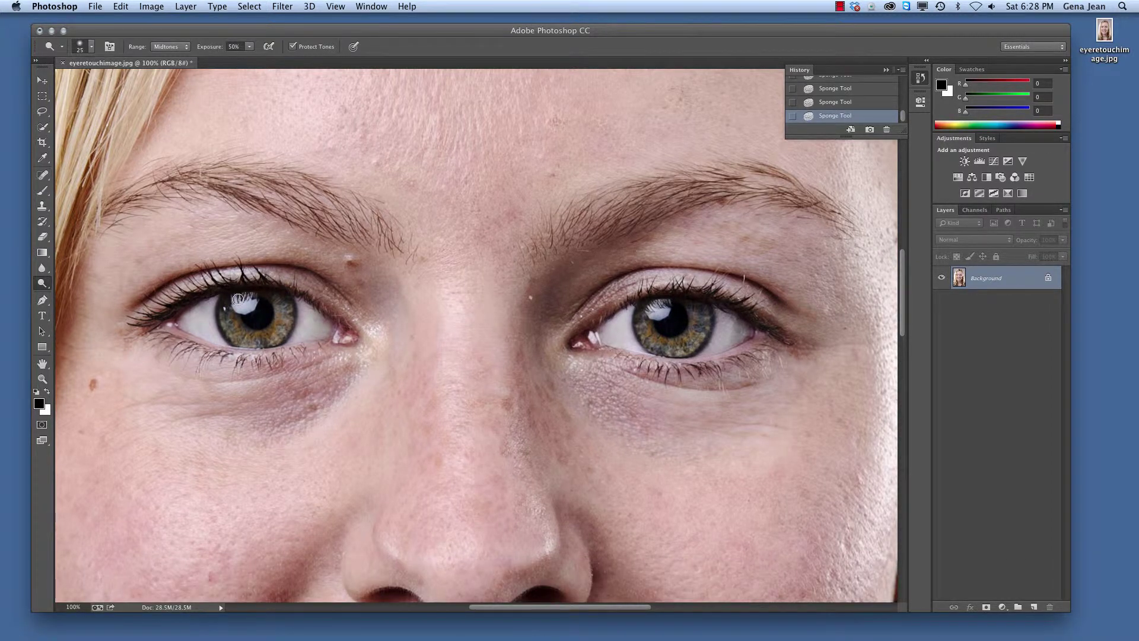
mouse_move(236, 299)
left_mouse_down()
mouse_move(249, 309)
mouse_move(251, 297)
mouse_move(248, 305)
left_mouse_up()
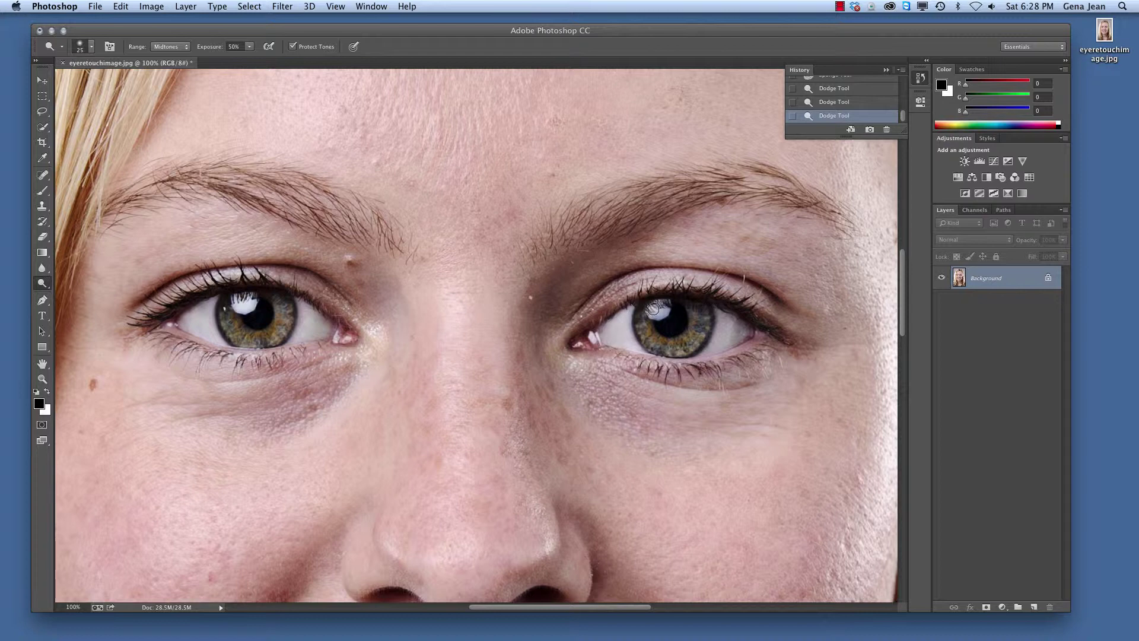
left_click_drag(658, 310, 655, 315)
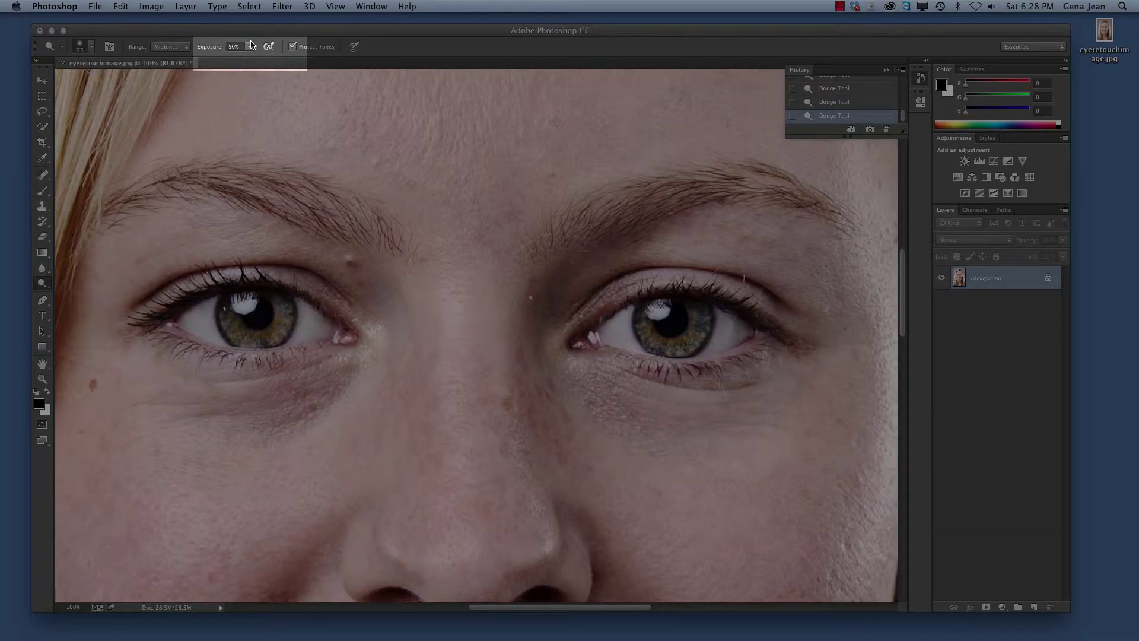
Set the Dodge tool's exposure to 11% and lighten across the irises of both eyes.
left_click(249, 47)
left_click_drag(254, 57, 232, 63)
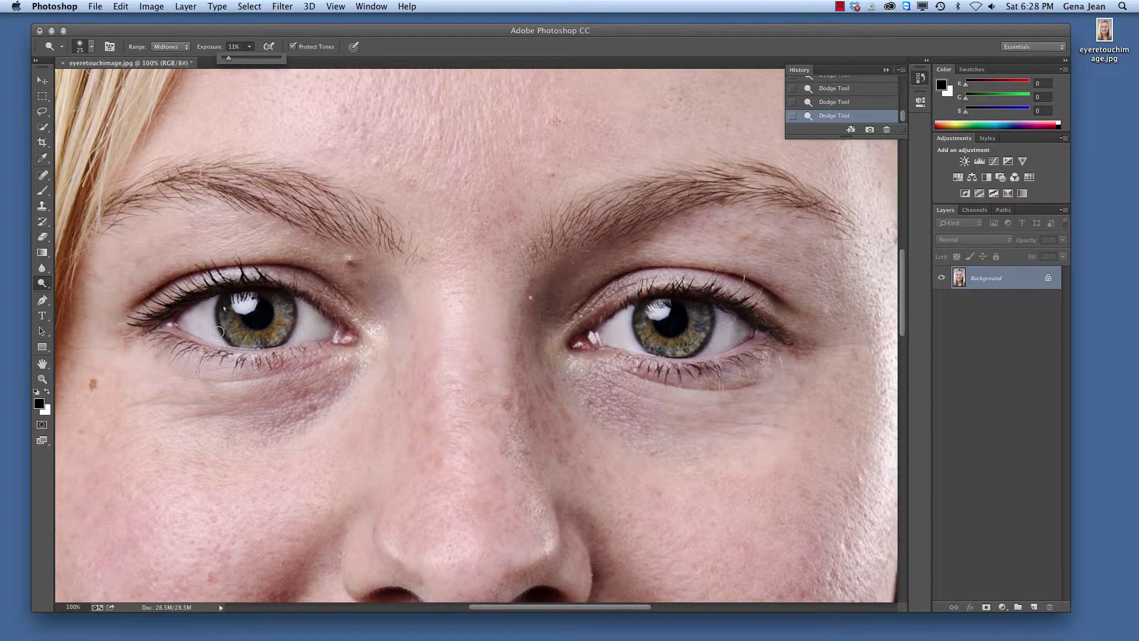
left_click(218, 330)
mouse_move(214, 328)
left_mouse_down()
mouse_move(217, 299)
mouse_move(179, 321)
mouse_move(316, 310)
mouse_move(305, 332)
mouse_move(318, 326)
left_mouse_up()
mouse_move(628, 318)
left_mouse_down()
mouse_move(604, 335)
mouse_move(616, 345)
mouse_move(743, 318)
mouse_move(719, 338)
mouse_move(734, 341)
mouse_move(743, 329)
mouse_move(700, 355)
left_mouse_up()
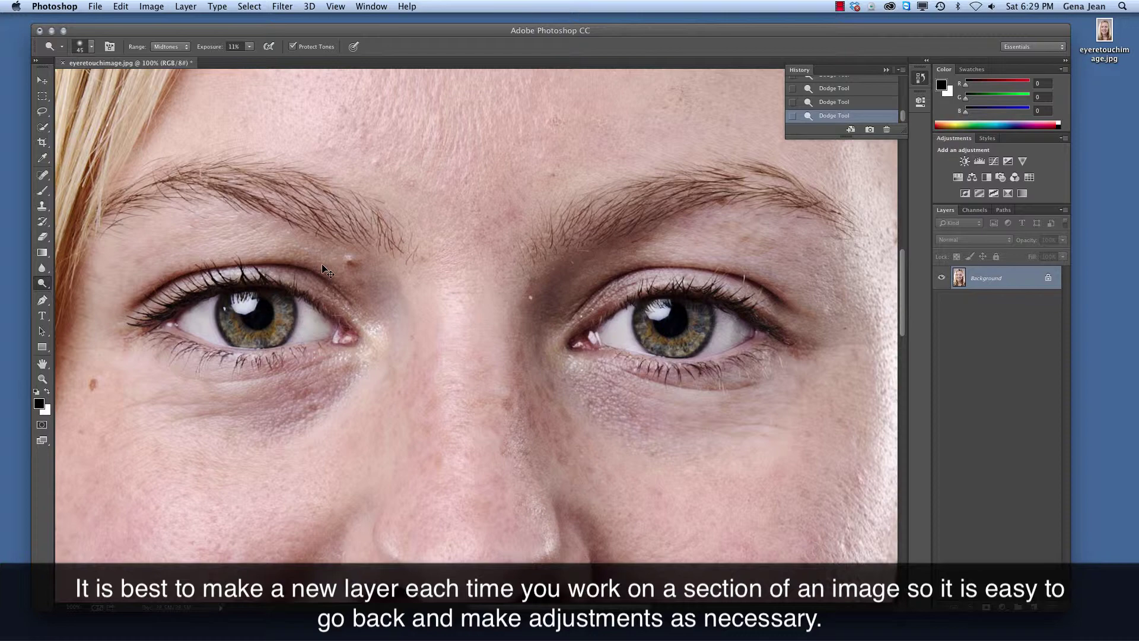
Duplicate the Background layer and darken both pupils on the copy using the Burn tool with a 15 px brush at 50% exposure.
key("super+j")
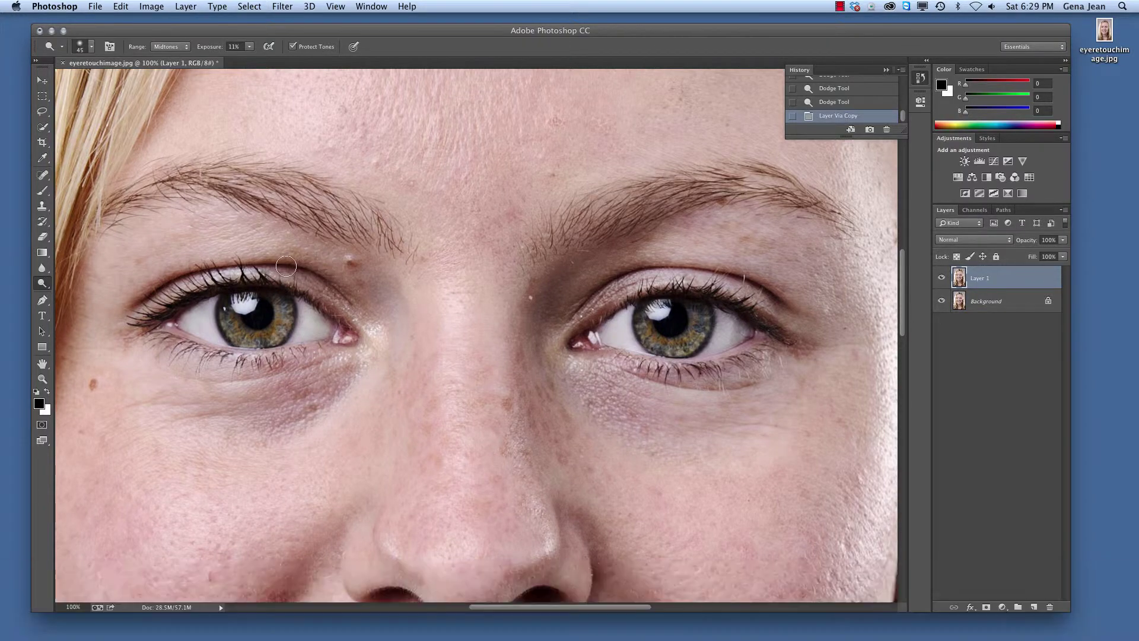
left_click(35, 288)
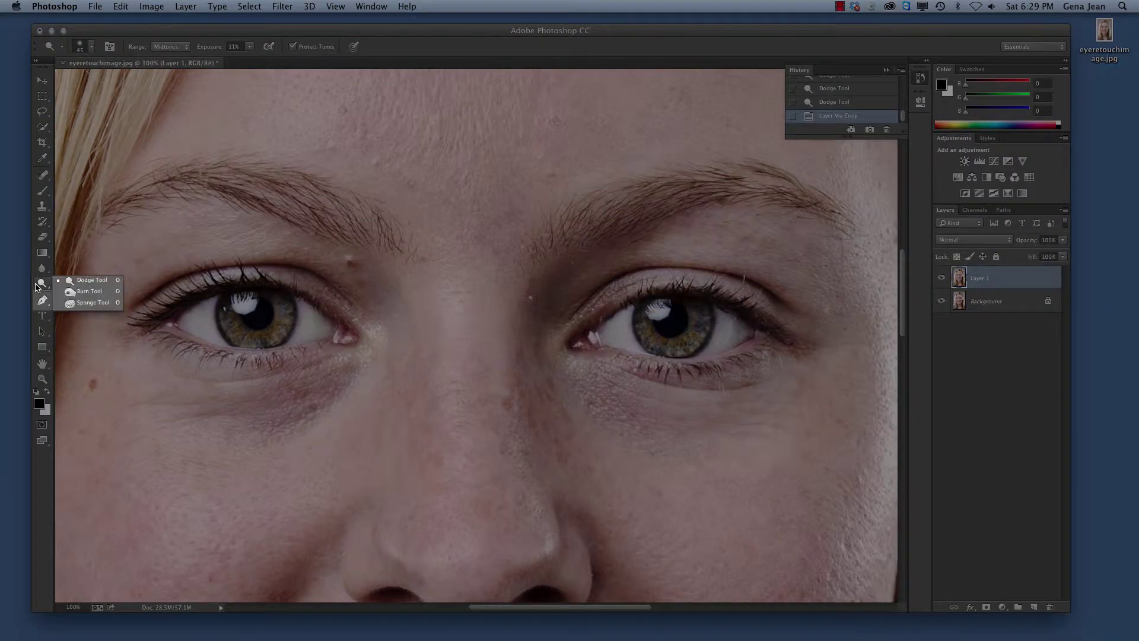
left_click(89, 291)
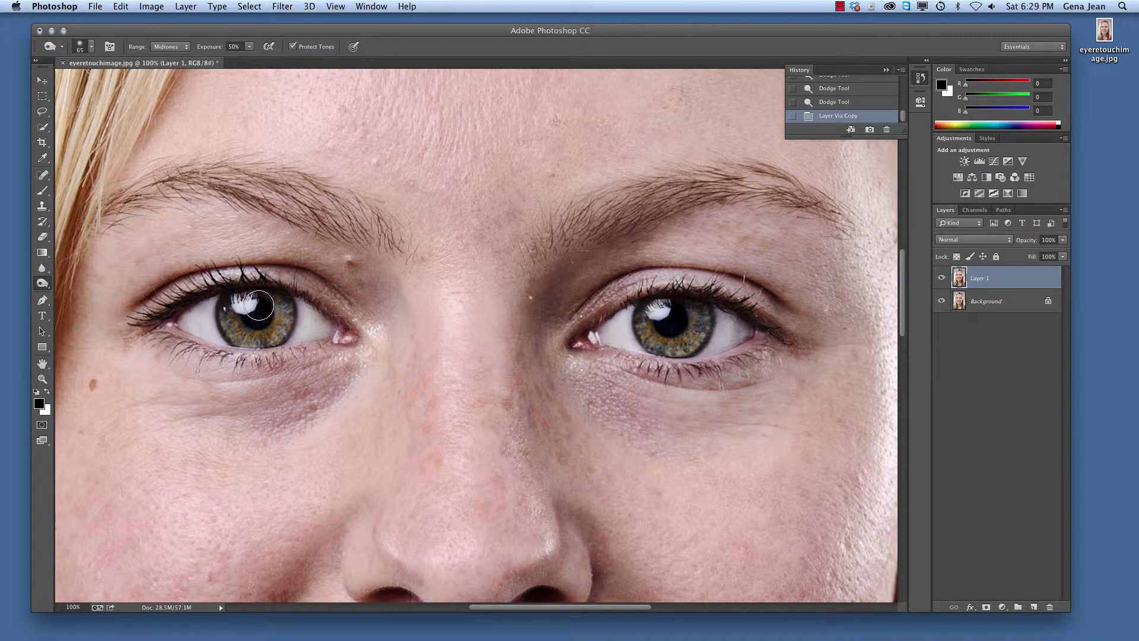
key("bracketleft")
key("bracketleft")
key("bracketleft")
key("bracketleft")
key("bracketleft")
key("bracketleft")
left_click_drag(253, 321, 268, 308)
mouse_move(672, 329)
left_mouse_down()
mouse_move(681, 313)
mouse_move(665, 330)
left_mouse_up()
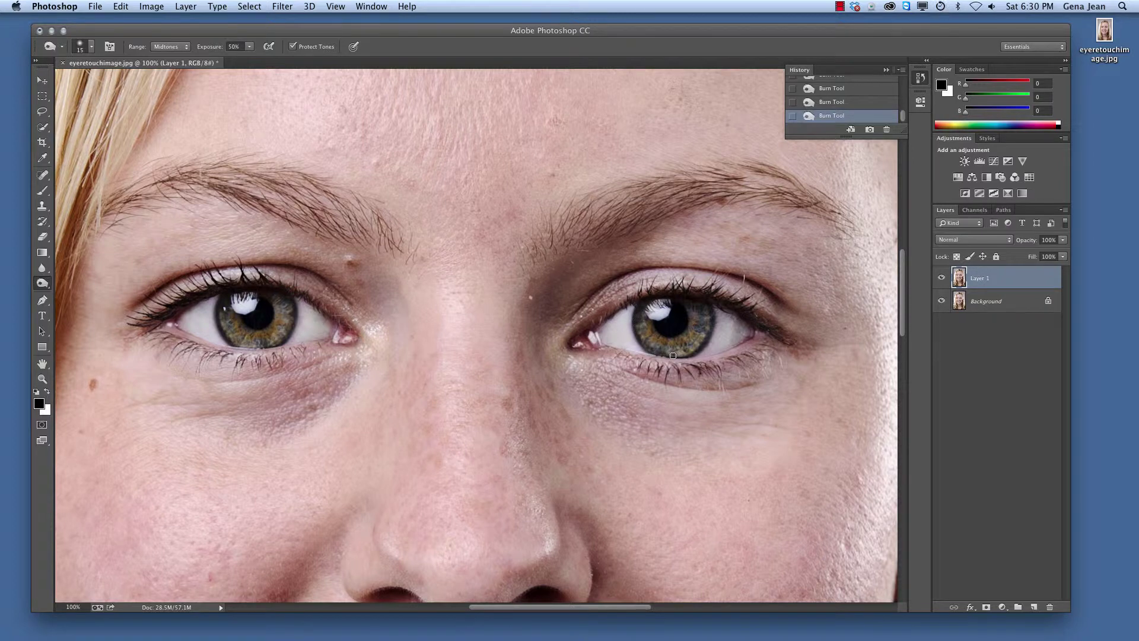
Burn the outer rim of the iris in the eye on the image's right side and enlarge the brush.
mouse_move(673, 355)
left_mouse_down()
mouse_move(713, 330)
mouse_move(708, 304)
mouse_move(712, 329)
left_mouse_up()
mouse_move(637, 336)
left_mouse_down()
mouse_move(648, 350)
mouse_move(629, 331)
left_mouse_up()
key("bracketright")
key("bracketright")
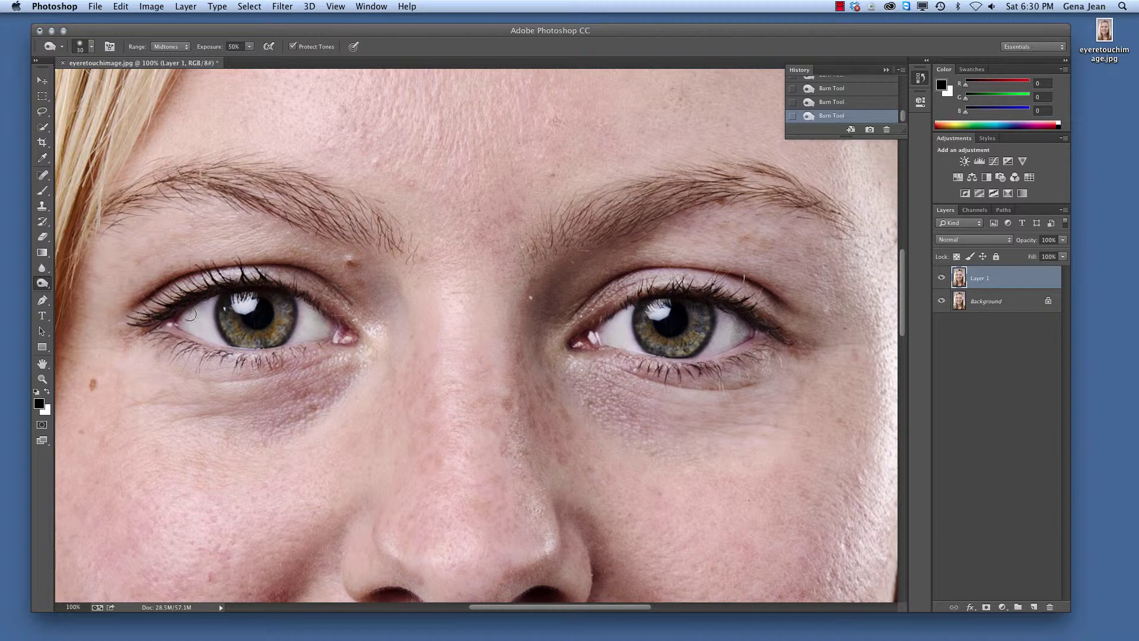
Compare the burned eyes with the original by toggling Layer 1's visibility, leaving the layer shown.
left_click(940, 279)
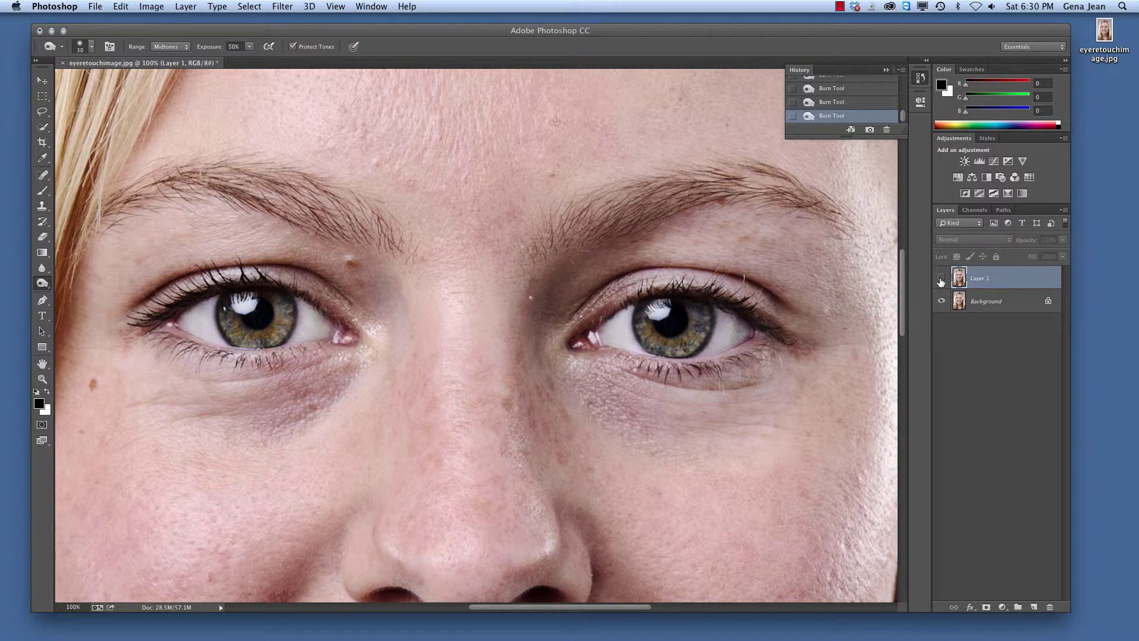
left_click(941, 280)
left_click(941, 278)
left_click(940, 279)
left_click(941, 279)
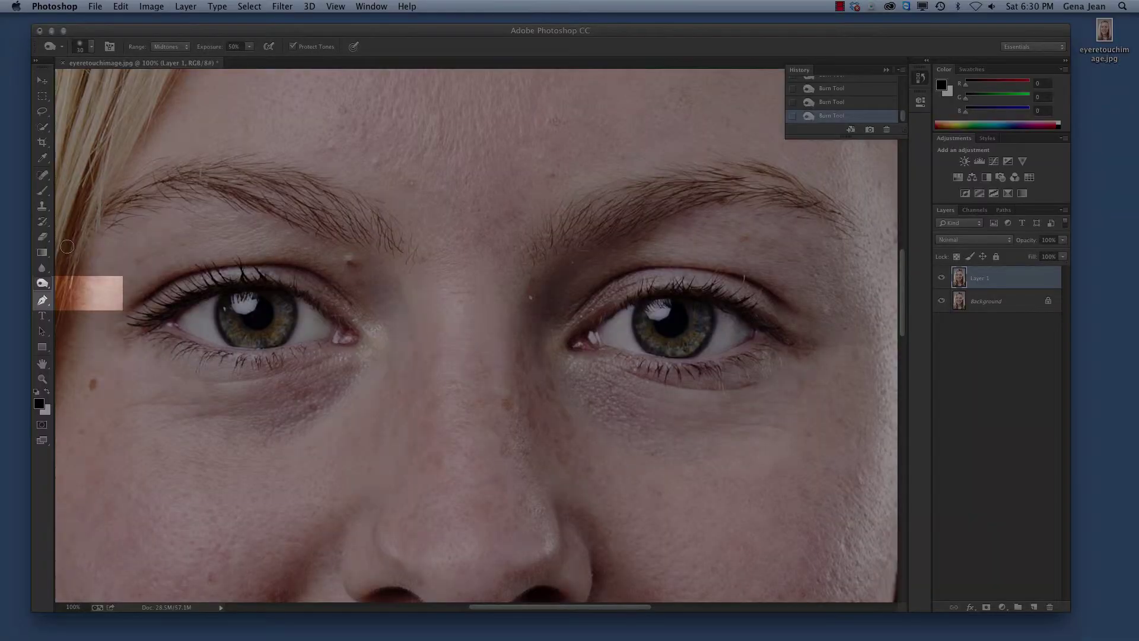
Boost the color of both irises using the Sponge tool in Saturate mode at 35% flow.
left_click(42, 283)
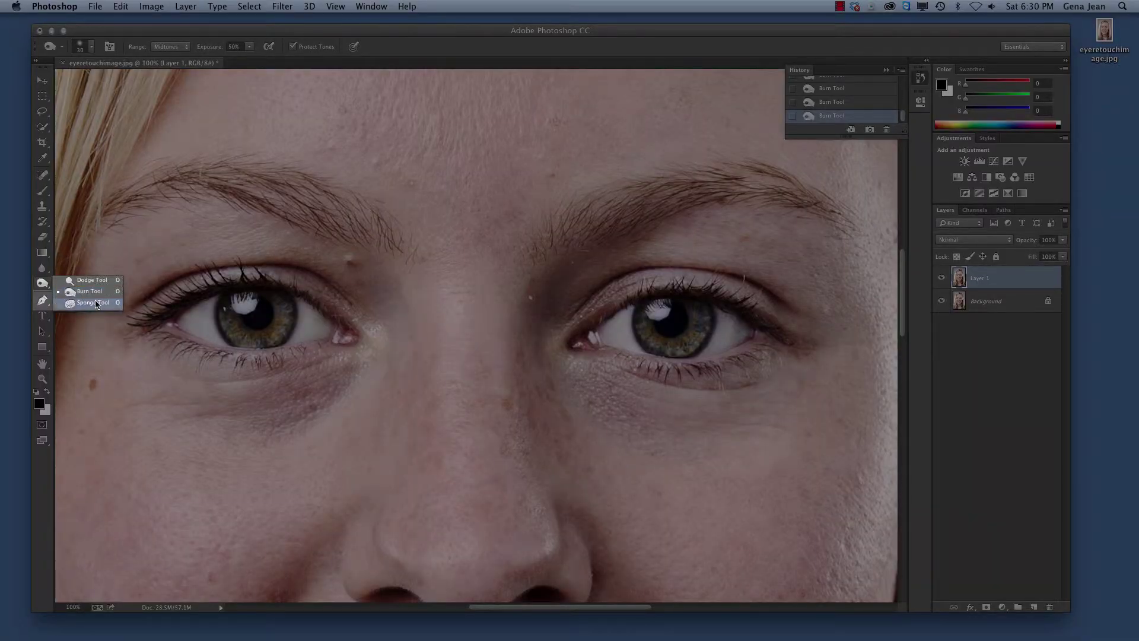
left_click(96, 304)
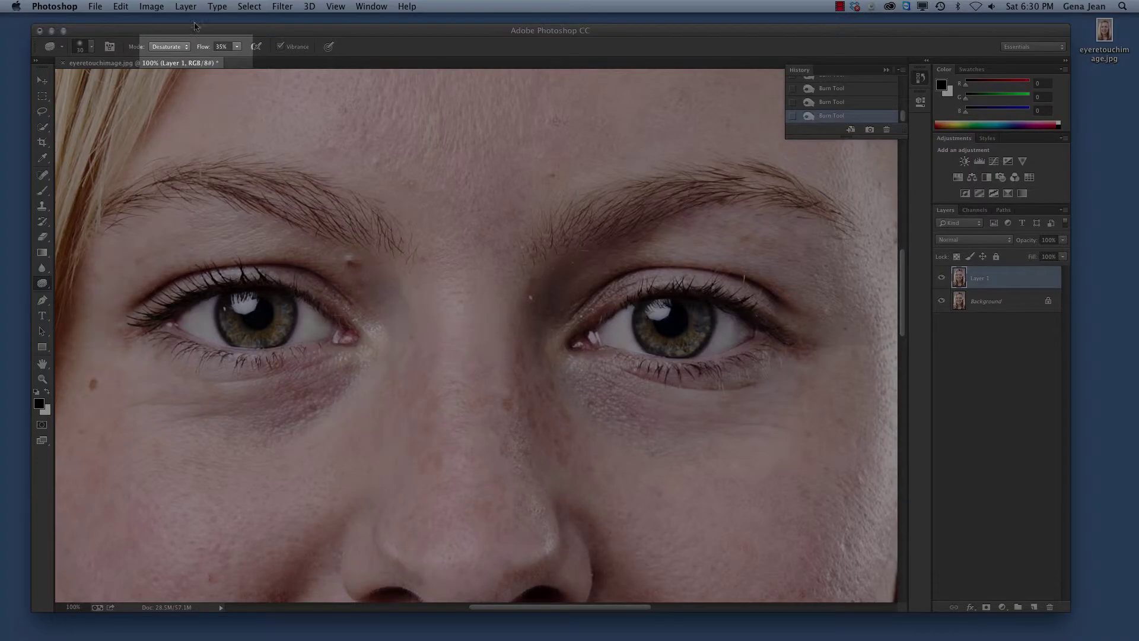
left_click(166, 48)
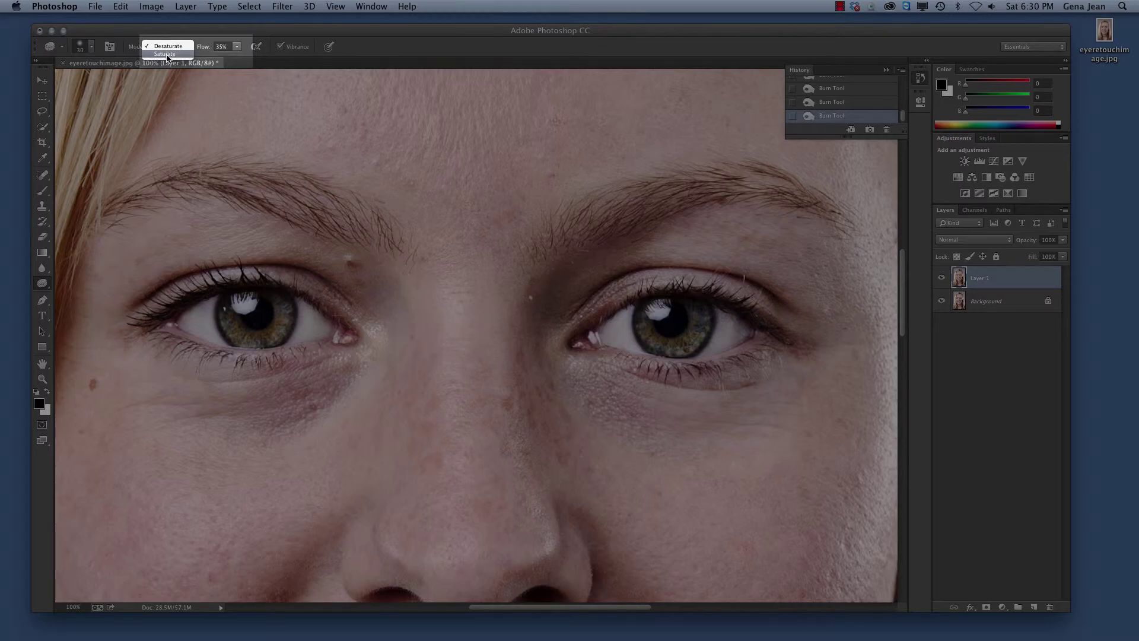
left_click(166, 54)
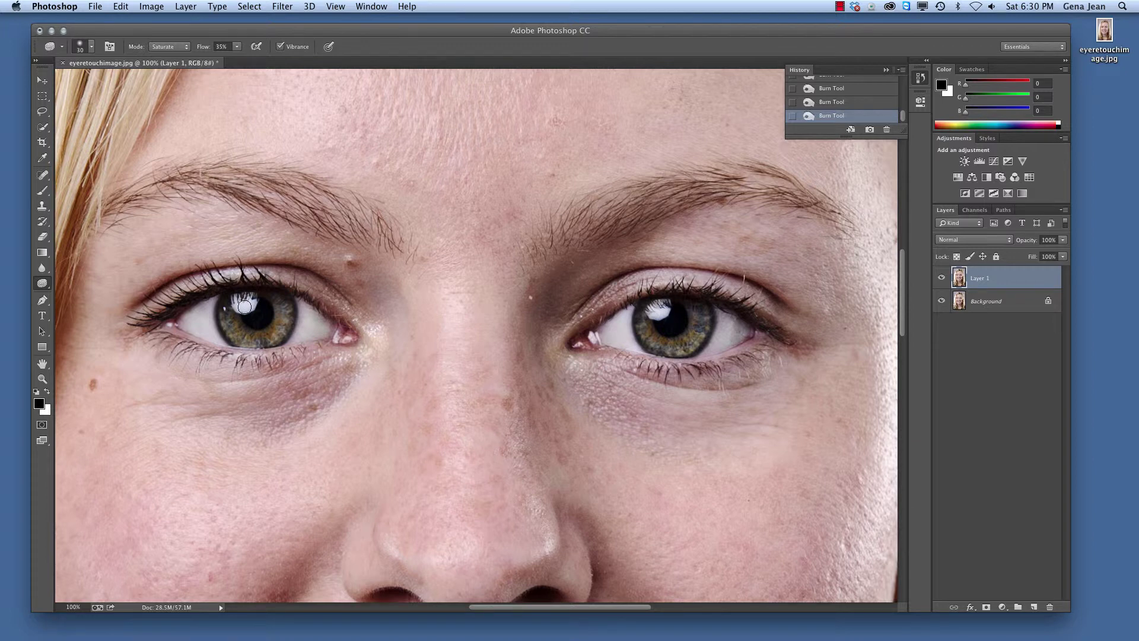
mouse_move(244, 308)
left_mouse_down()
mouse_move(229, 325)
mouse_move(272, 336)
mouse_move(283, 300)
left_mouse_up()
mouse_move(701, 313)
left_mouse_down()
mouse_move(694, 297)
mouse_move(706, 303)
left_mouse_up()
Toggle Layer 1's visibility to compare the saturated irises with the Background, leaving the layer shown.
left_click(942, 278)
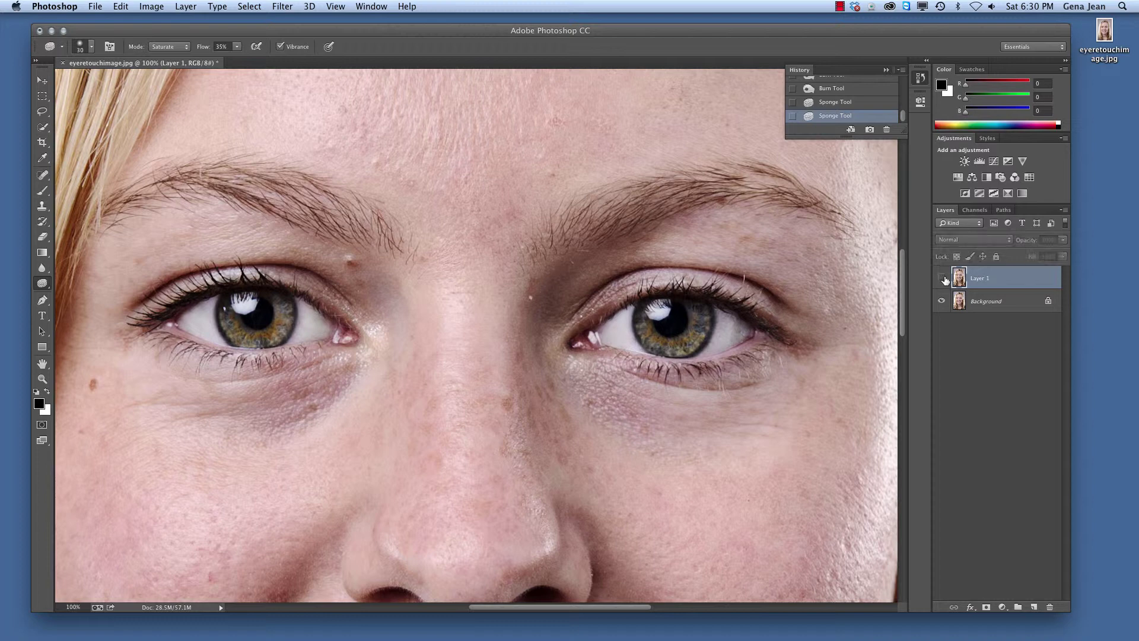
left_click(942, 277)
left_click(942, 278)
left_click(942, 278)
left_click(942, 277)
left_click(942, 277)
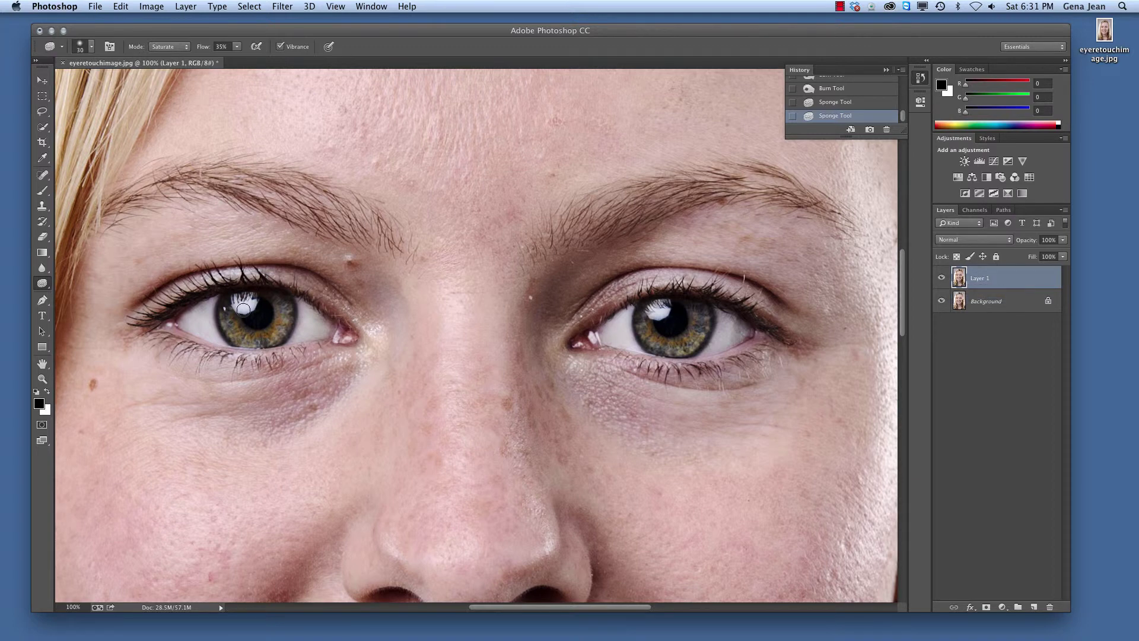
key("super+alt+2")
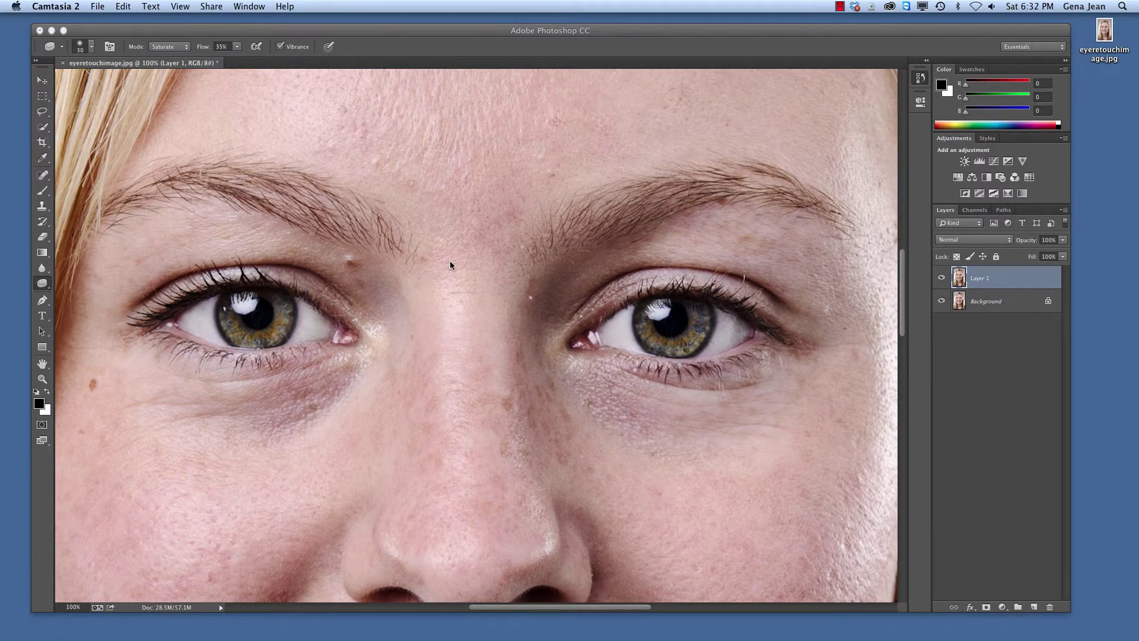